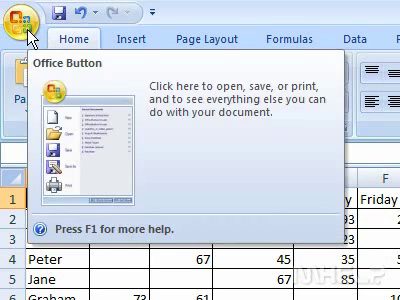
Open Excel Options from the Office menu.
left_click(22, 22)
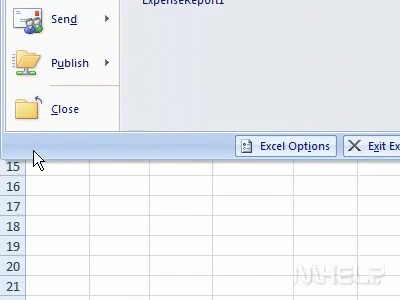
left_click(262, 150)
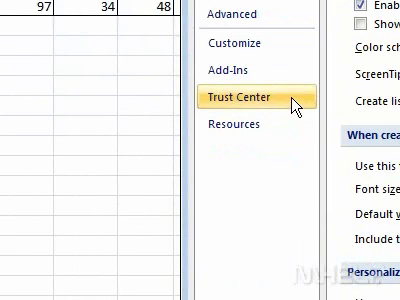
Open the Trust Center settings from the Trust Center category of Excel Options.
left_click(296, 104)
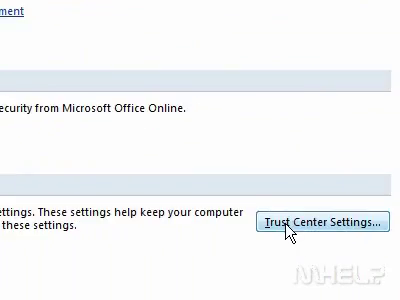
left_click(289, 228)
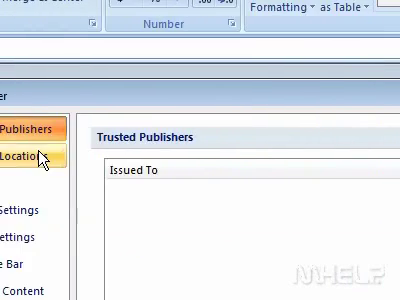
Open the Templates trusted location (D:\Program Files\Microsoft Office\Templates\) for modification.
left_click(115, 157)
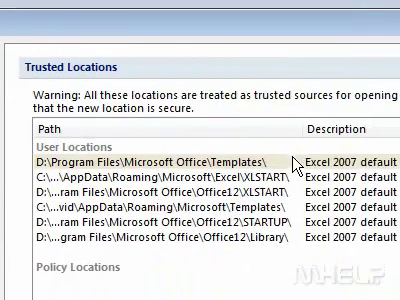
left_click(296, 164)
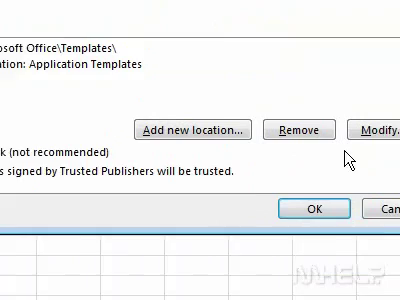
left_click(296, 131)
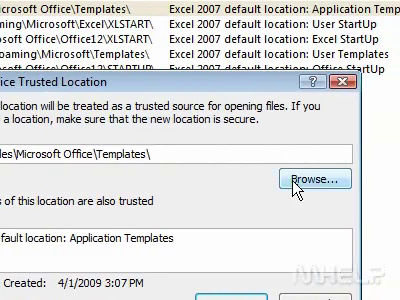
Browse to and select the Sure folder inside Templates as the location's path.
left_click(296, 188)
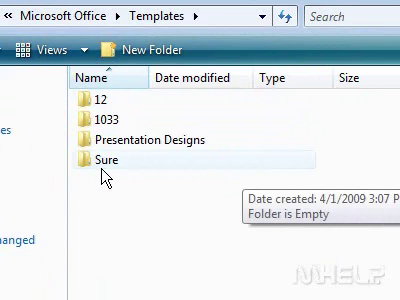
left_click(104, 162)
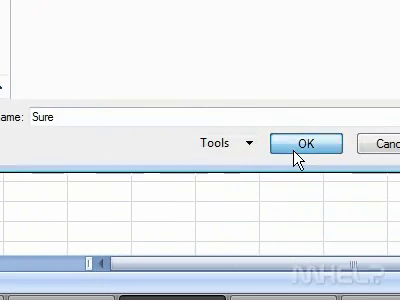
left_click(300, 155)
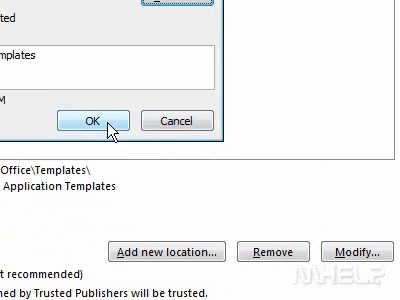
Save the Templates\Sure trusted location and close the Trust Center.
left_click(108, 122)
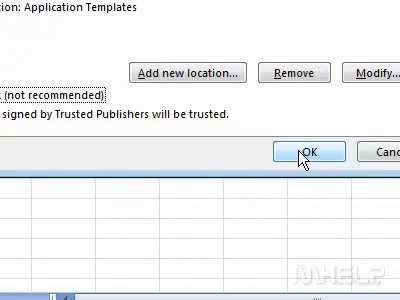
left_click(306, 152)
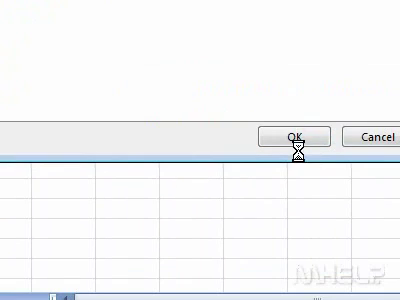